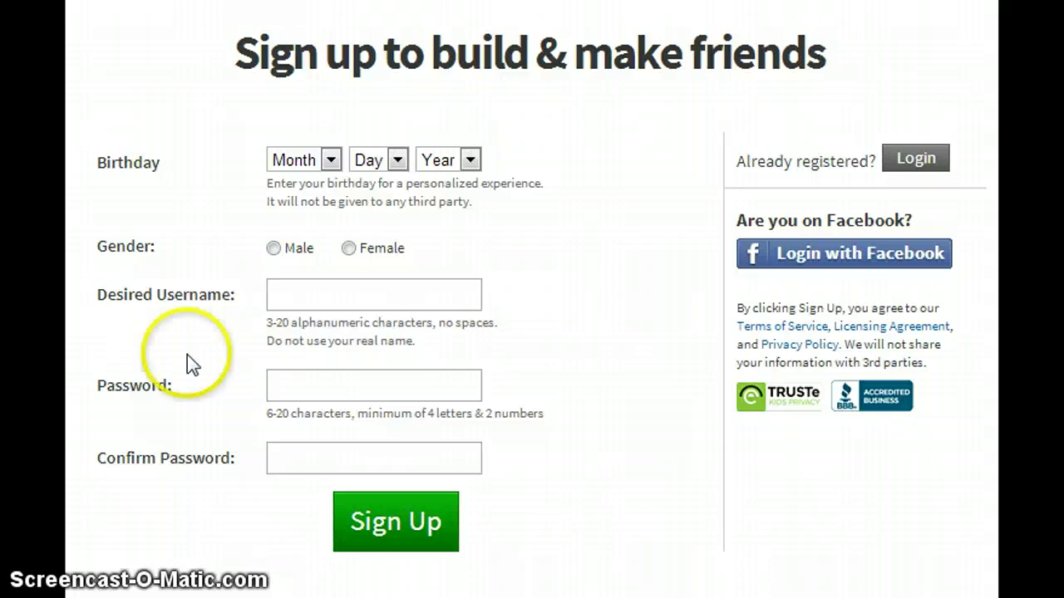
Step: Enter the birthday Jun 12 1999, correcting the year from 1998 and 2012
left_click(328, 162)
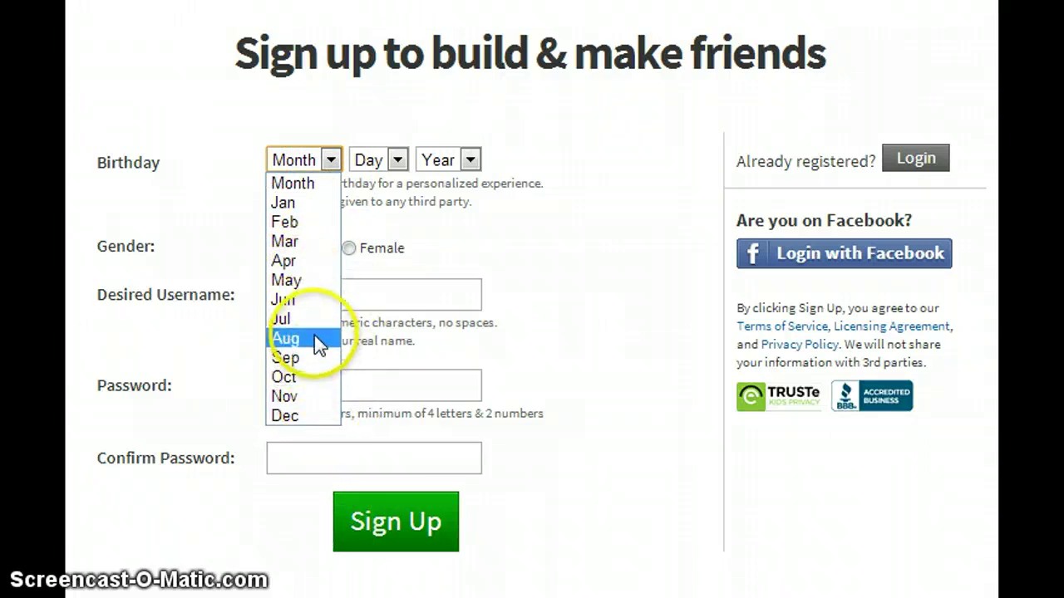
left_click(319, 301)
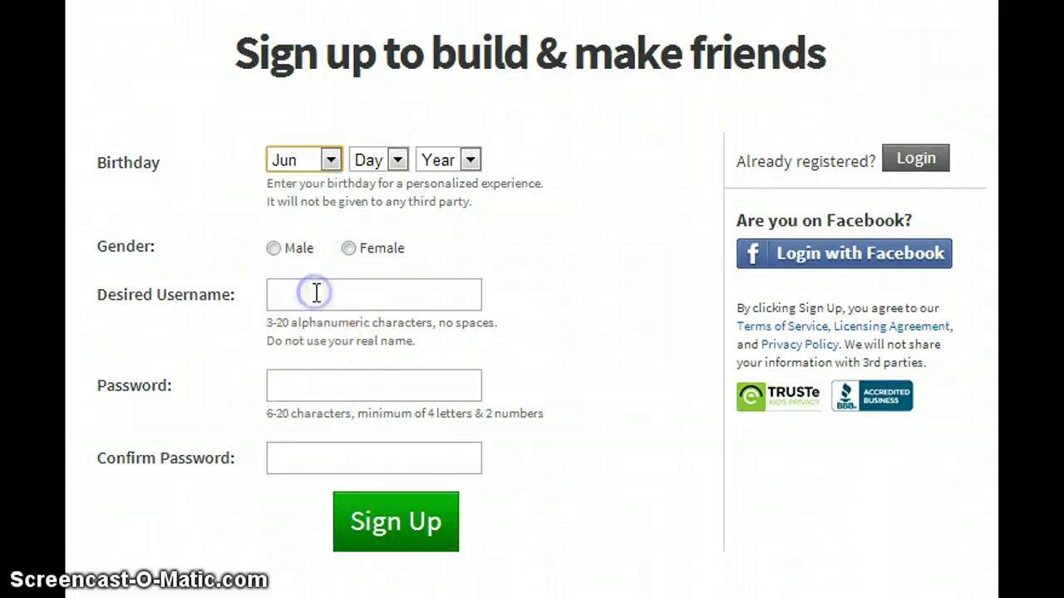
left_click(396, 159)
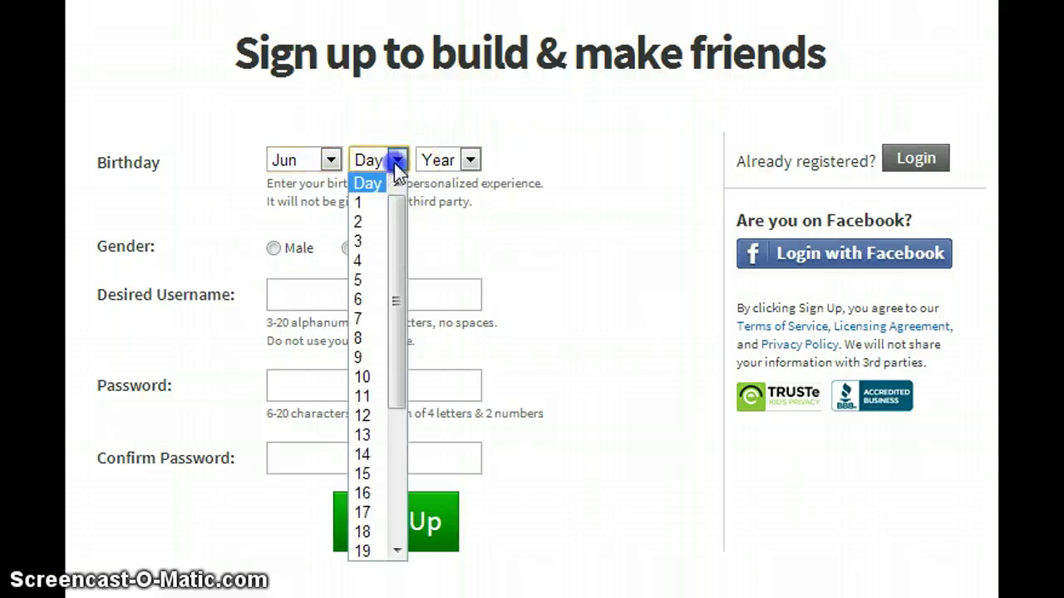
left_click(371, 417)
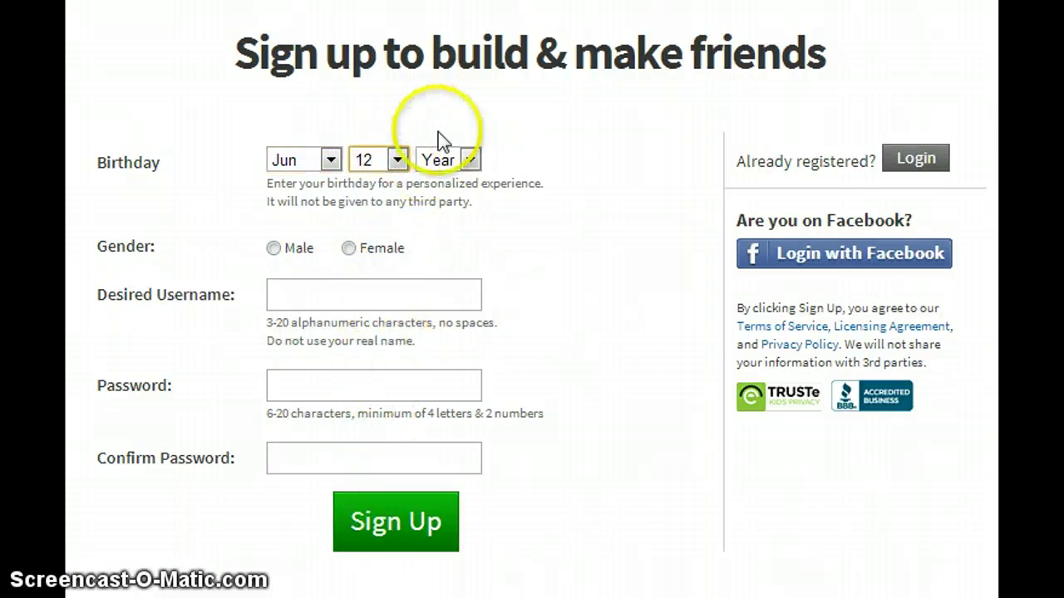
left_click(467, 159)
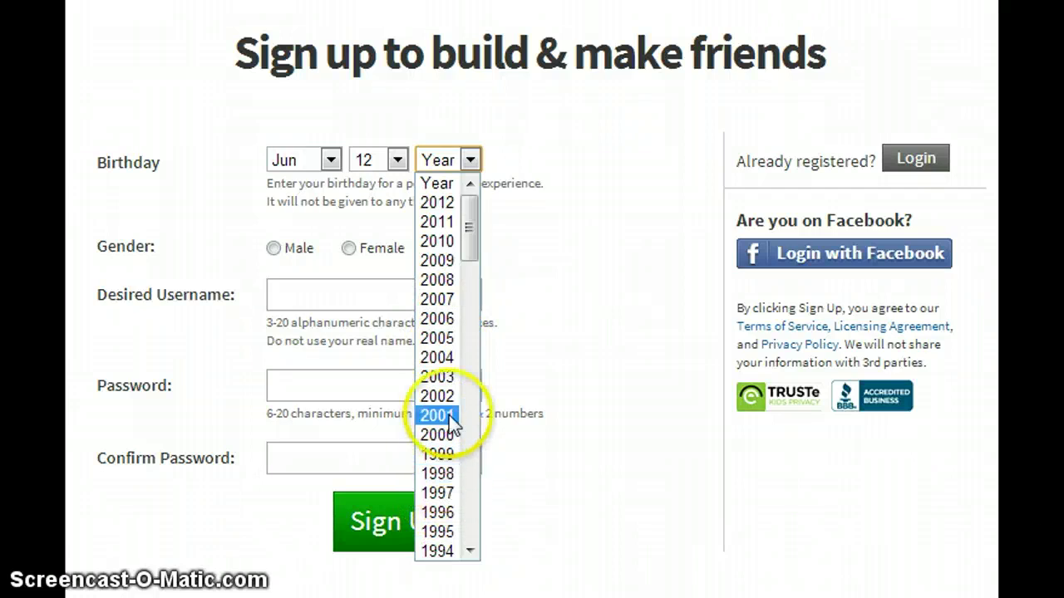
left_click(453, 480)
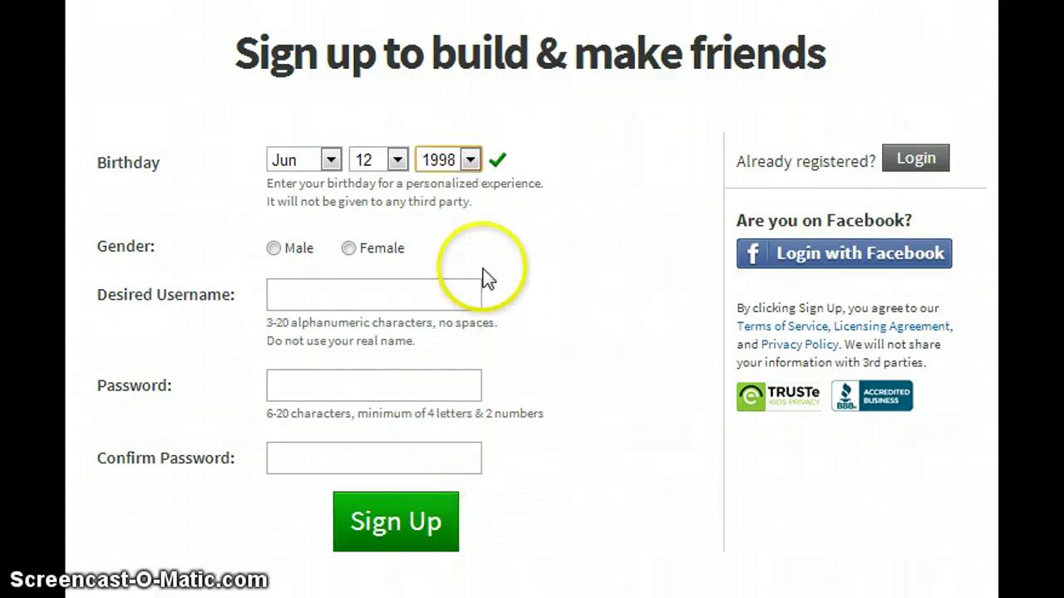
left_click(471, 159)
left_click(445, 202)
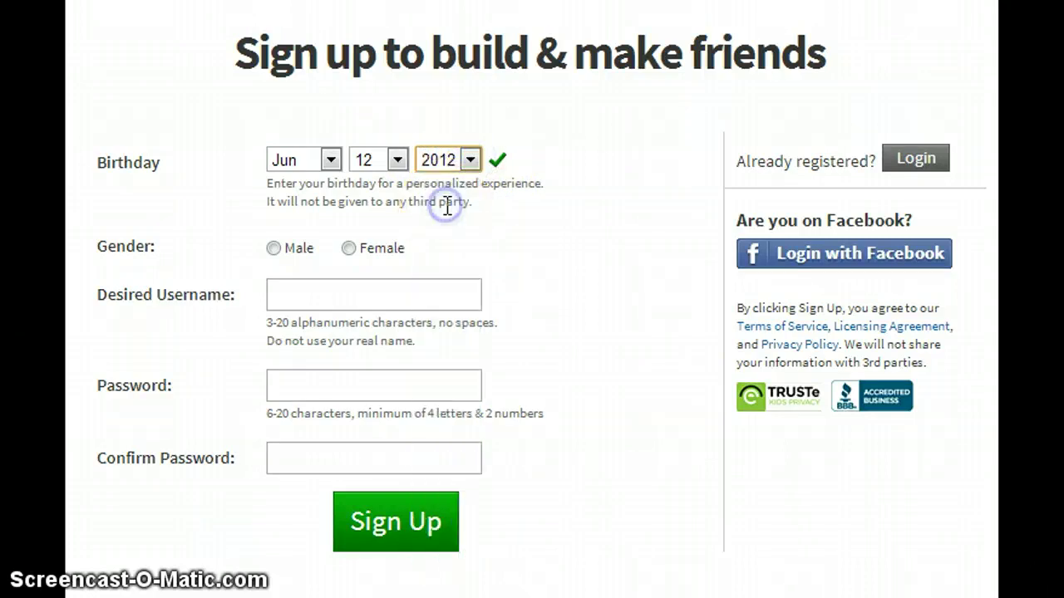
left_click(470, 160)
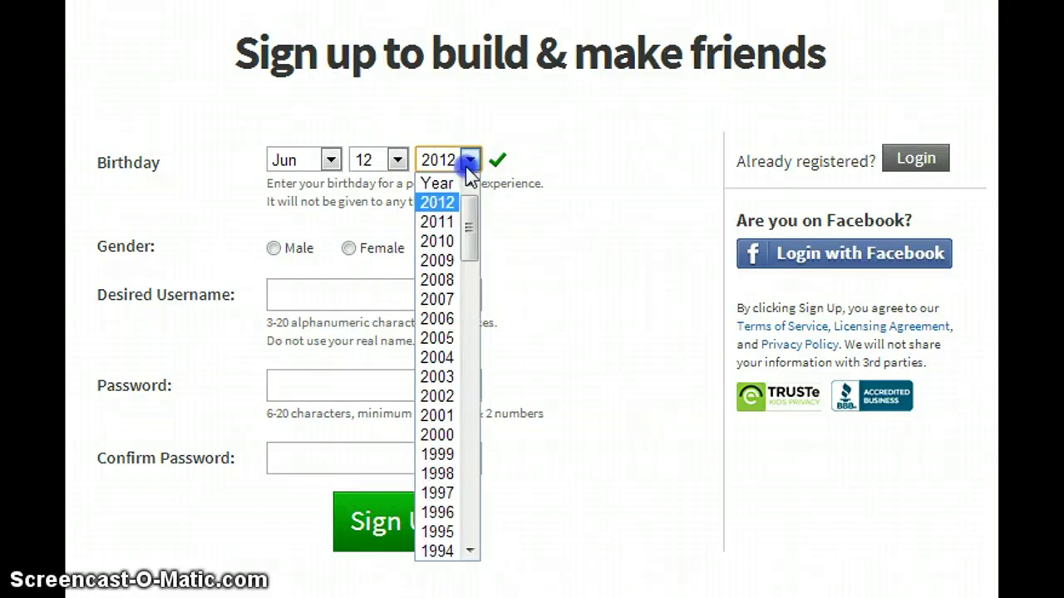
left_click(456, 457)
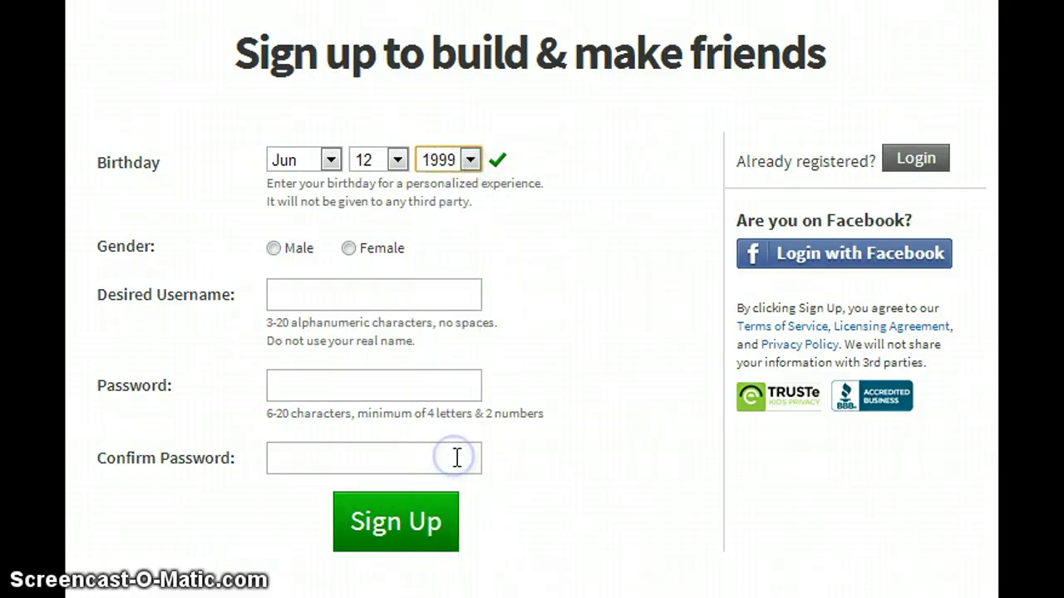
Step: Set the gender to Male
left_click(381, 295)
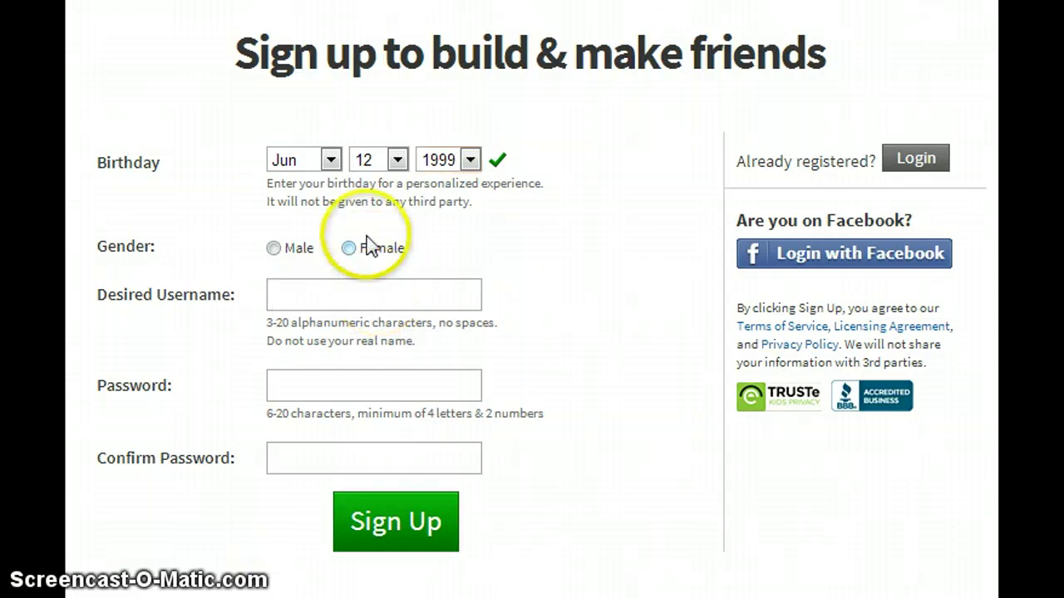
left_click(275, 248)
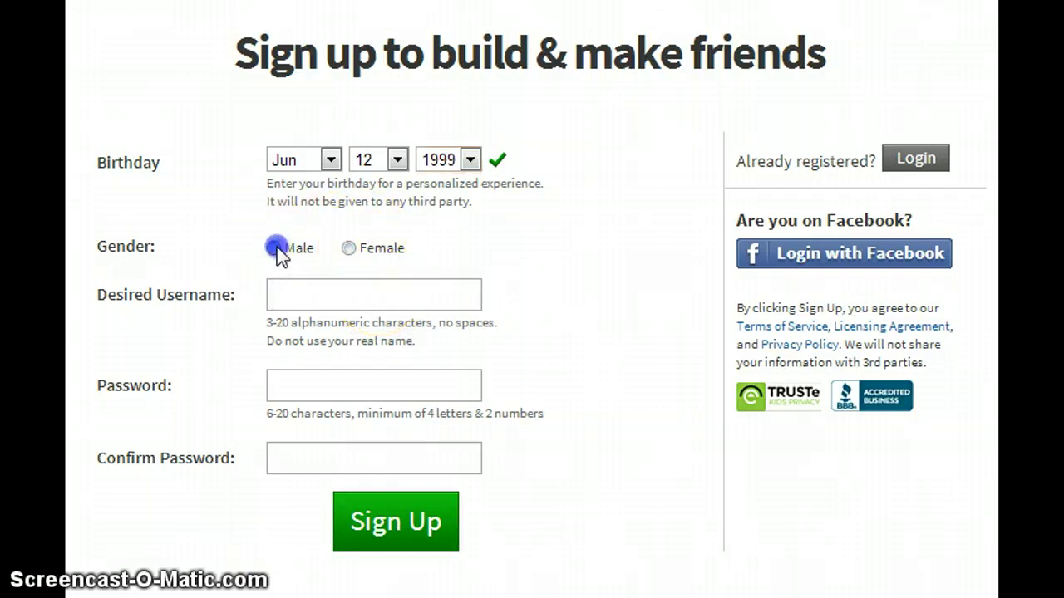
left_click(351, 248)
left_click(274, 248)
Step: Enter a username and lengthen it after the 'Already taken' warning until it is accepted
left_click(312, 284)
type("super")
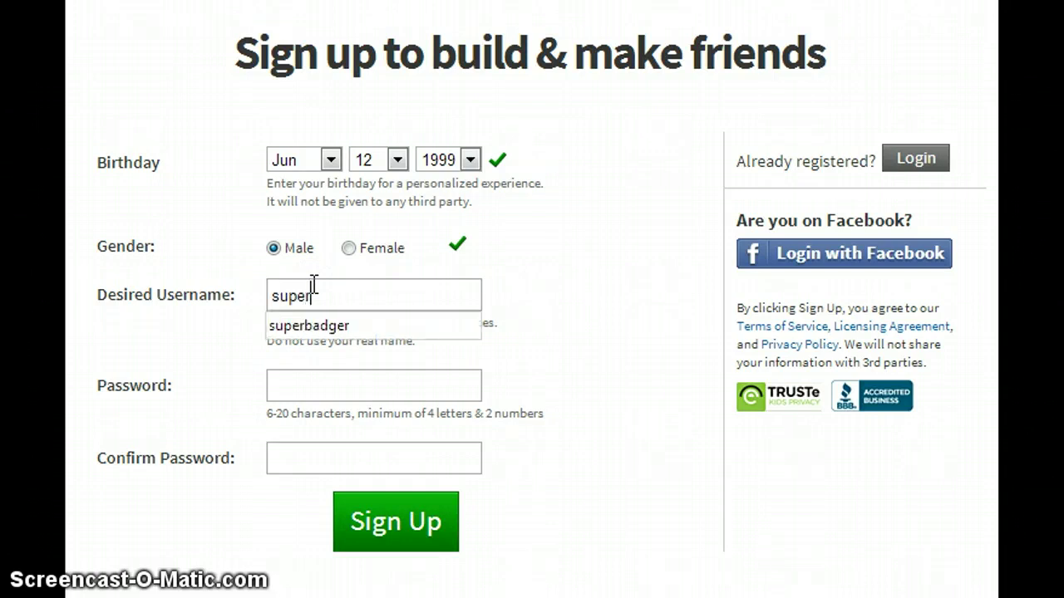
type("badger")
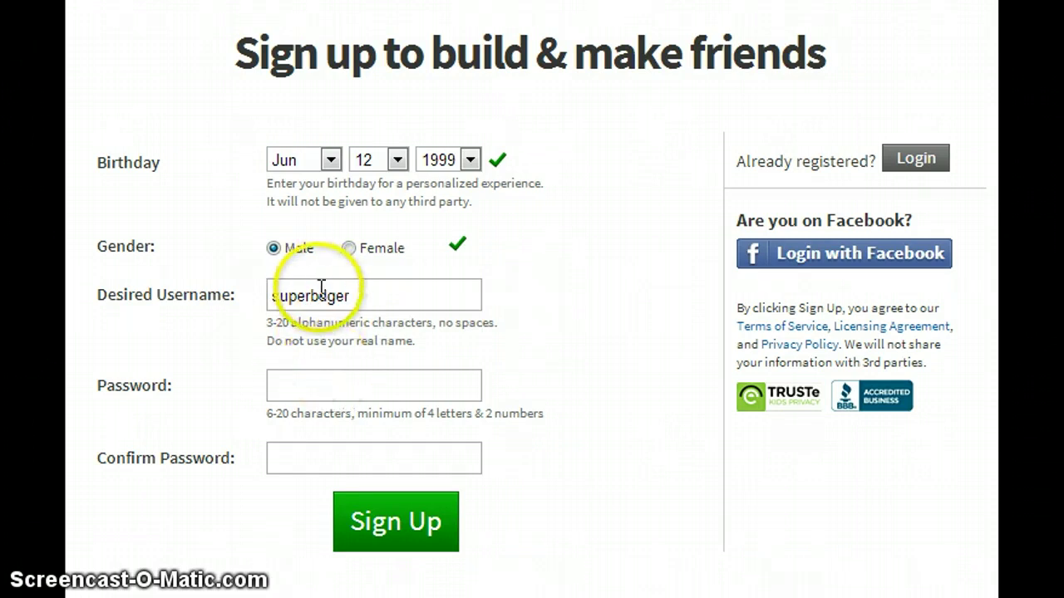
left_click(324, 297)
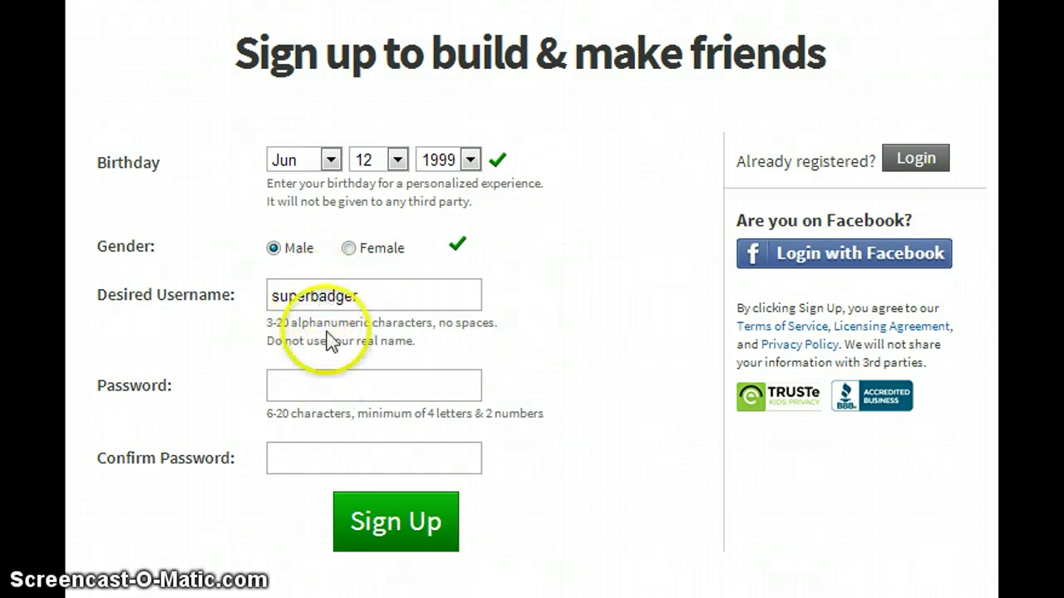
left_click(352, 383)
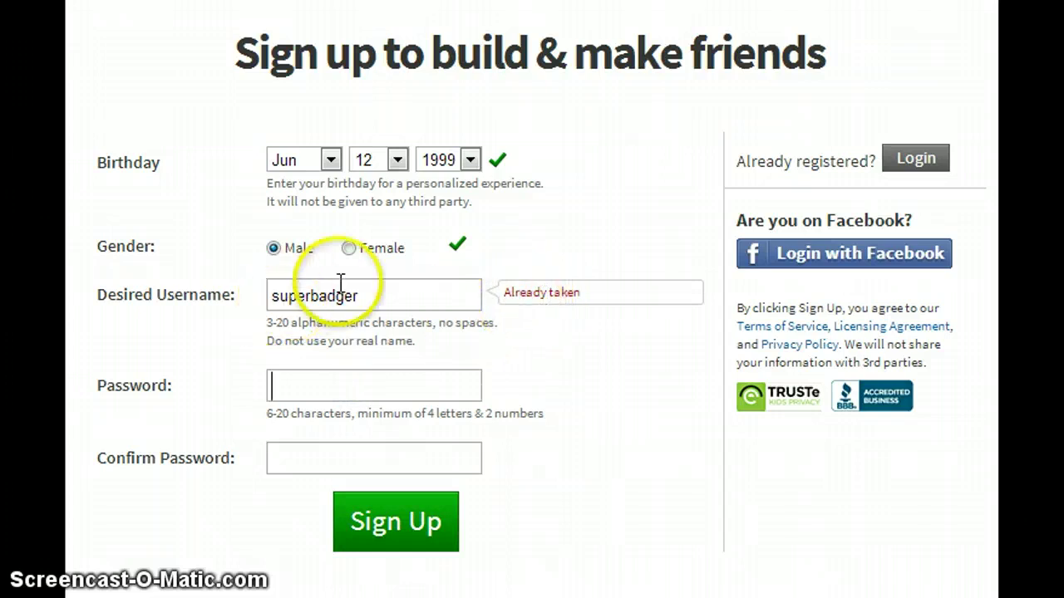
left_click(363, 307)
type("games")
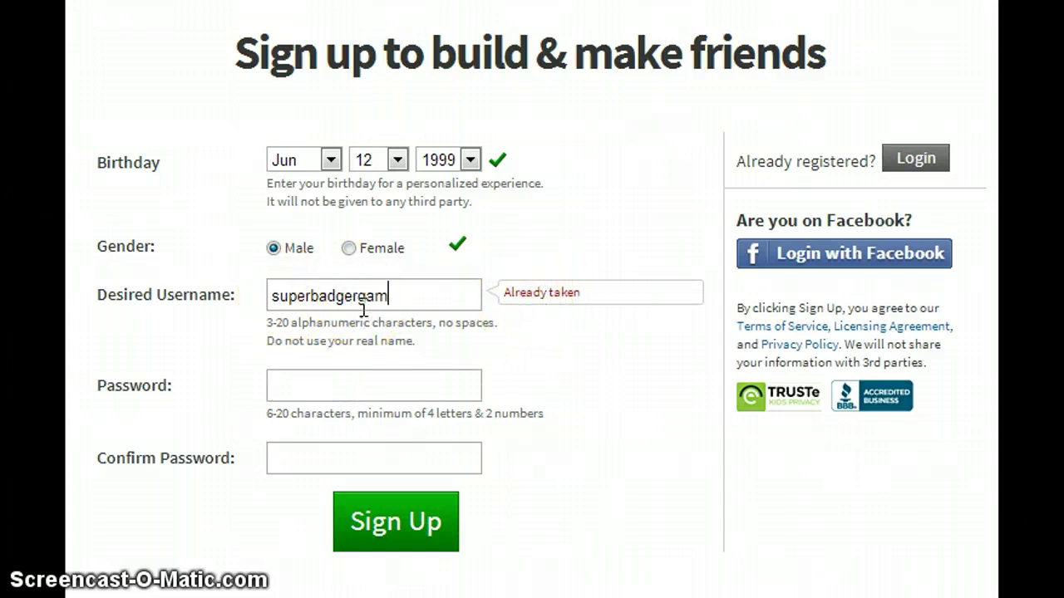
left_click(403, 393)
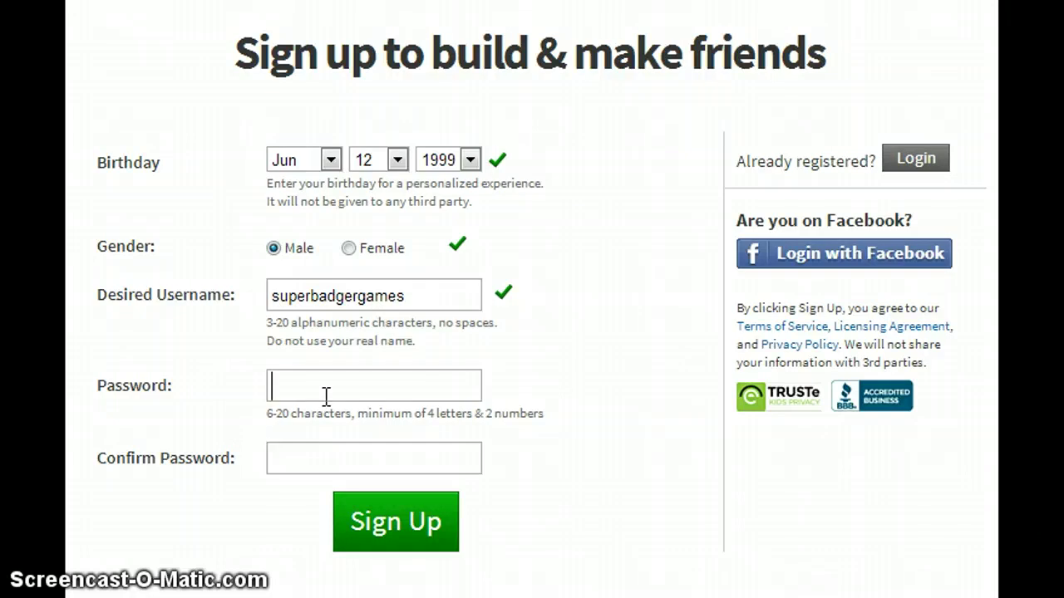
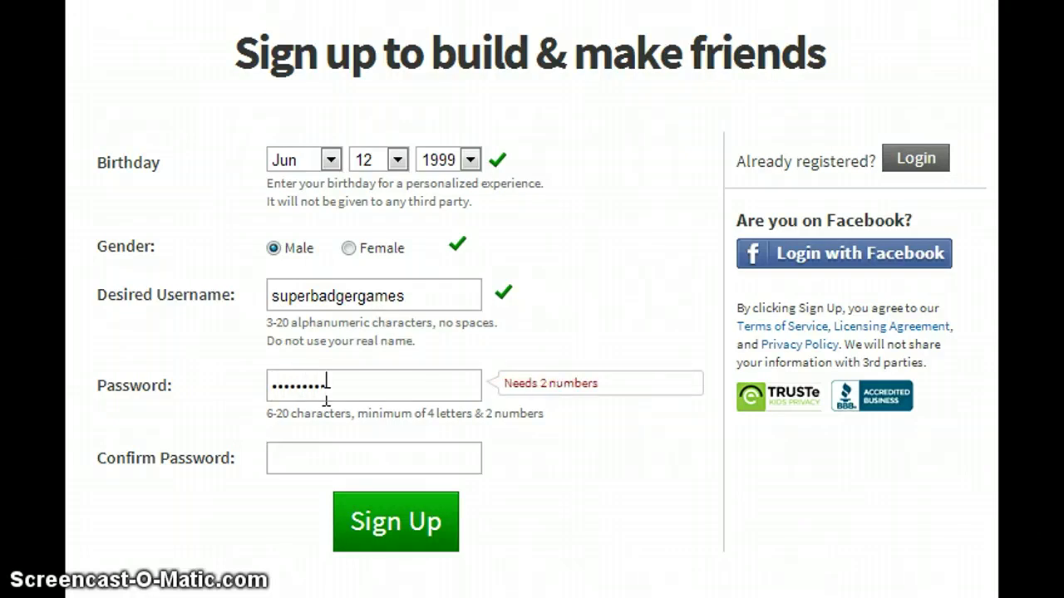
Step: Enter a password that ends with two numbers
left_click(351, 502)
Step: Retype the matching password in Confirm Password and submit the sign-up form
left_click(371, 471)
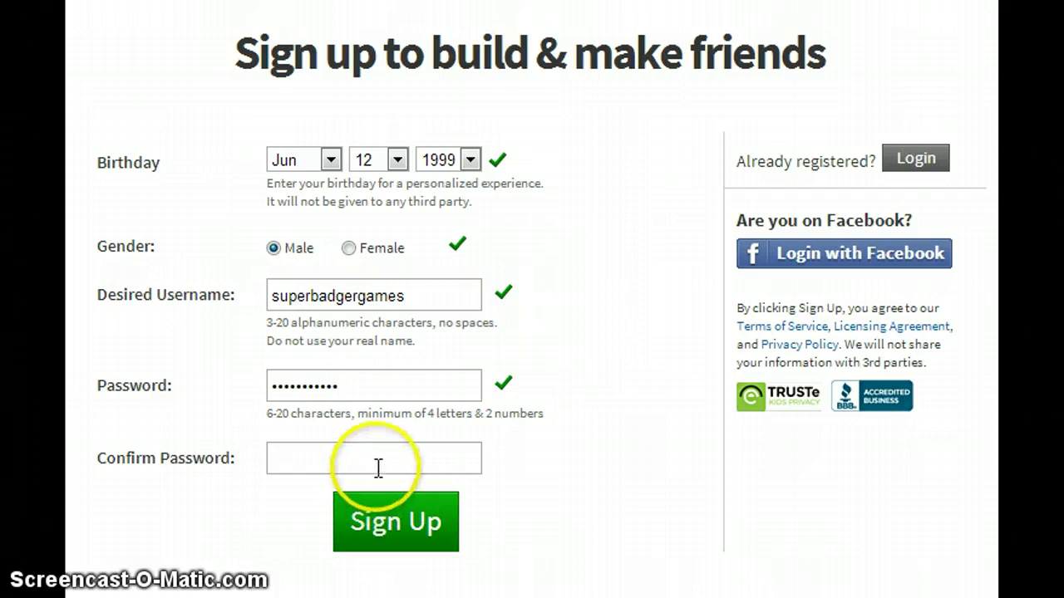
type("s")
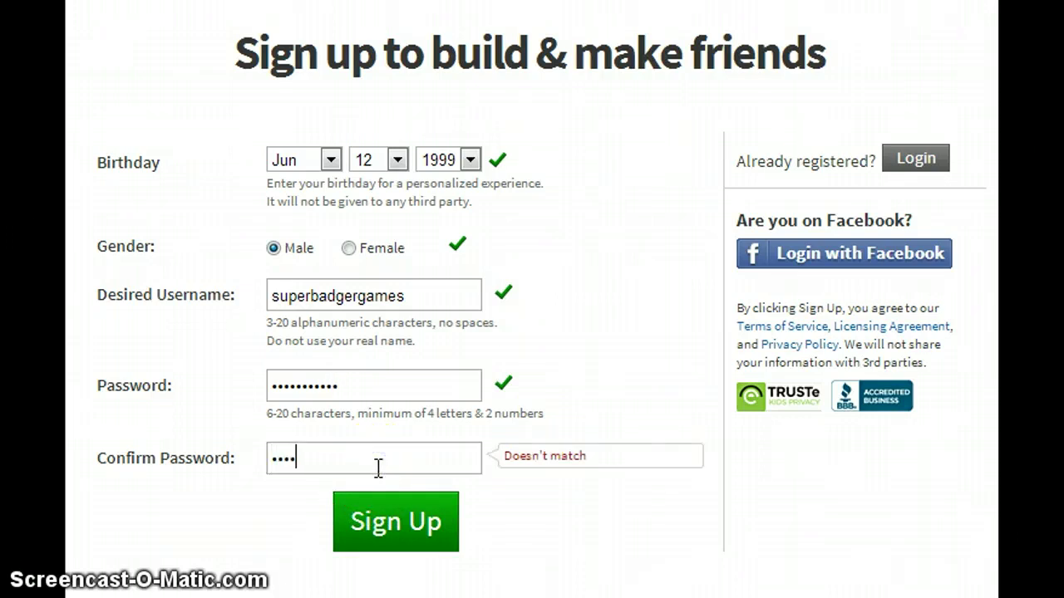
key("BackSpace")
key("BackSpace")
key("BackSpace")
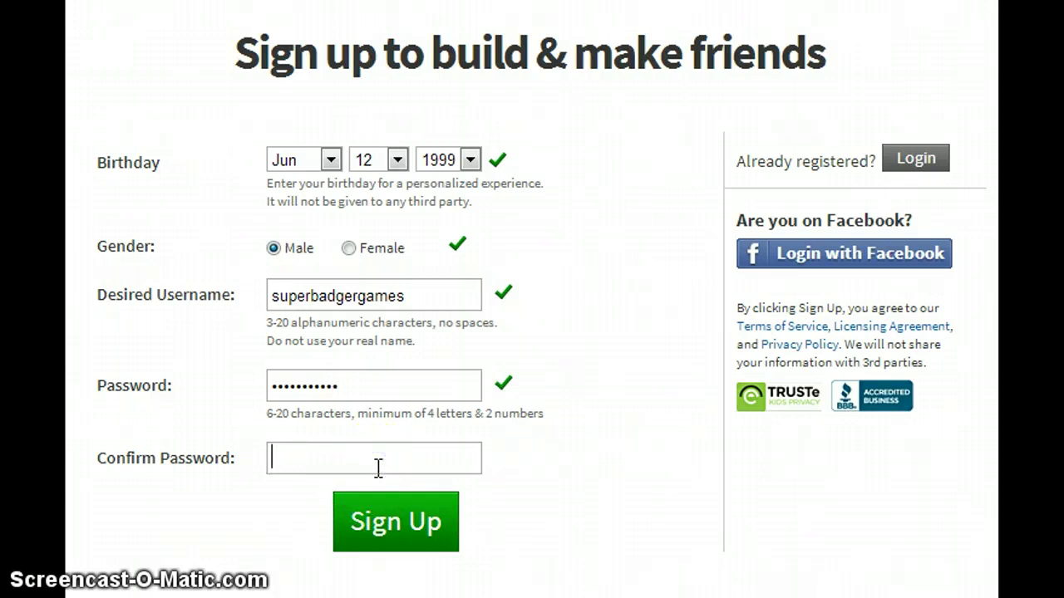
type("••")
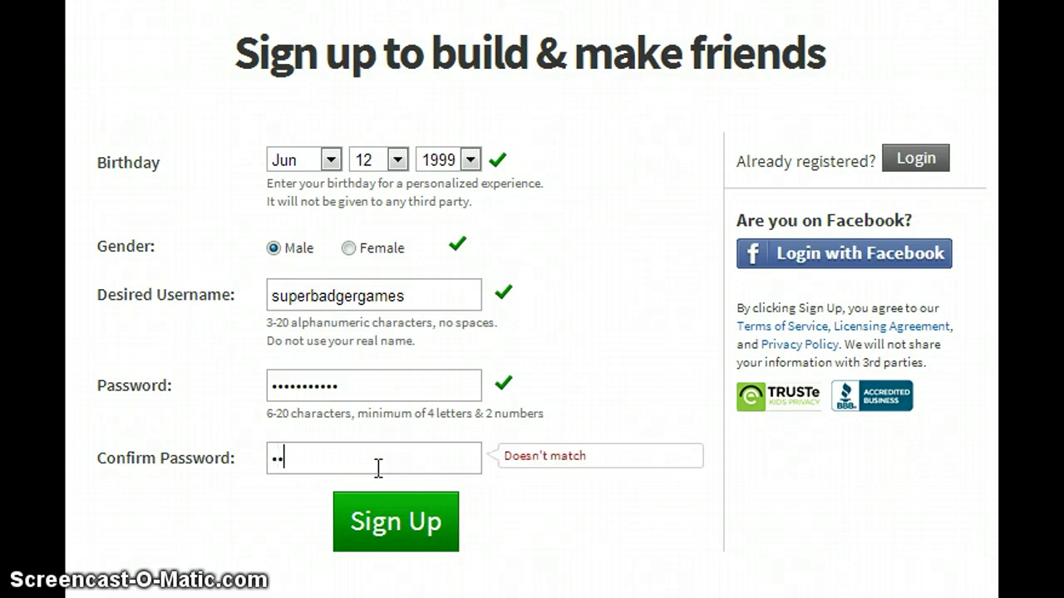
type("••••••")
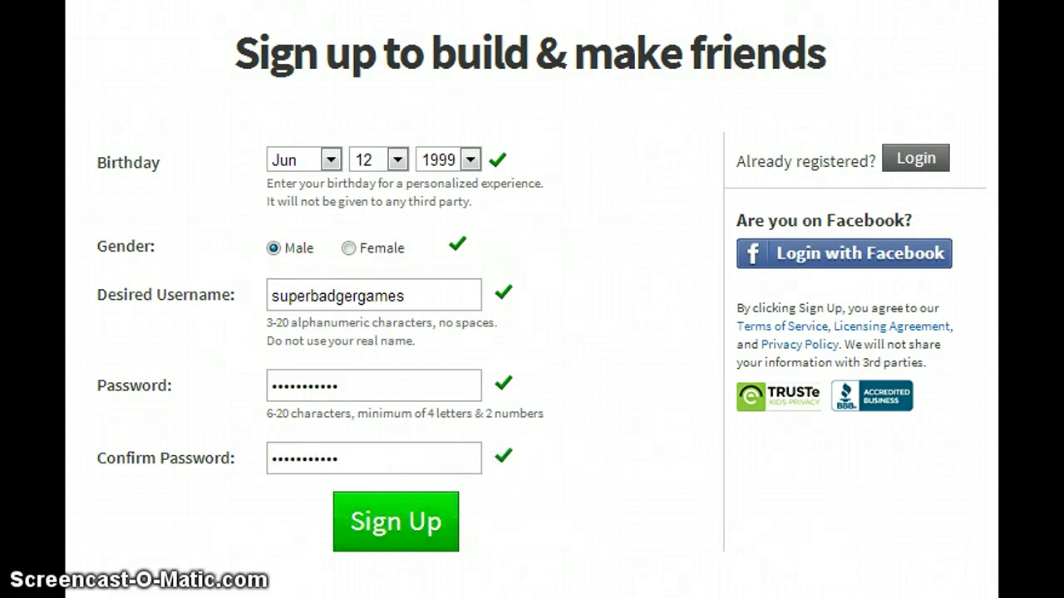
left_click(408, 542)
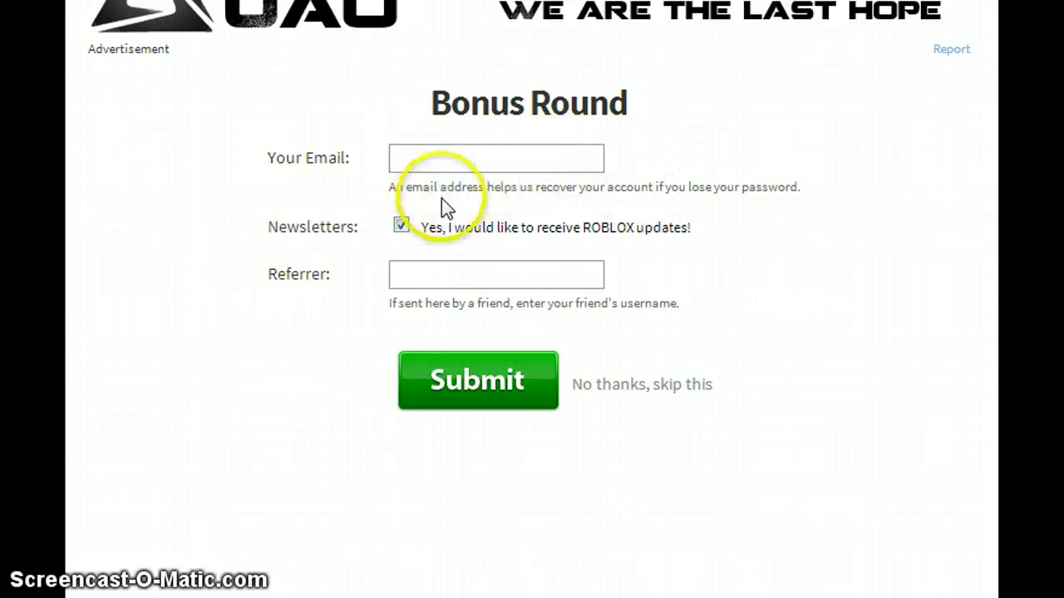
Step: Replace the mistaken text in Your Email with the user's email address, leaving newsletter updates checked
left_click(565, 155)
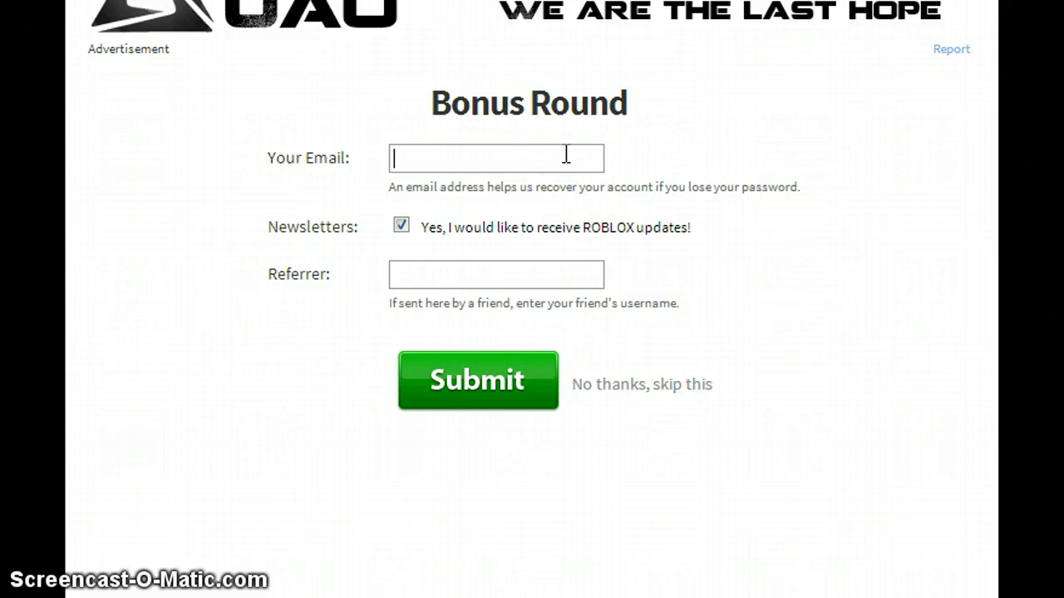
type("penguinhg")
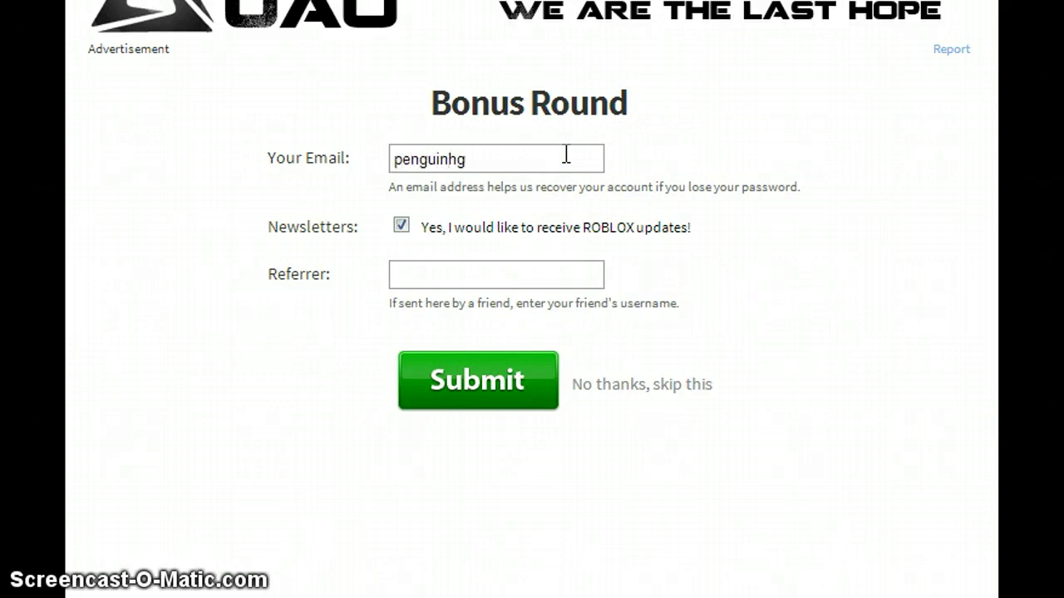
type("ta")
key("BackSpace")
key("BackSpace")
key("BackSpace")
key("BackSpace")
key("BackSpace")
key("BackSpace")
key("BackSpace")
key("BackSpace")
key("BackSpace")
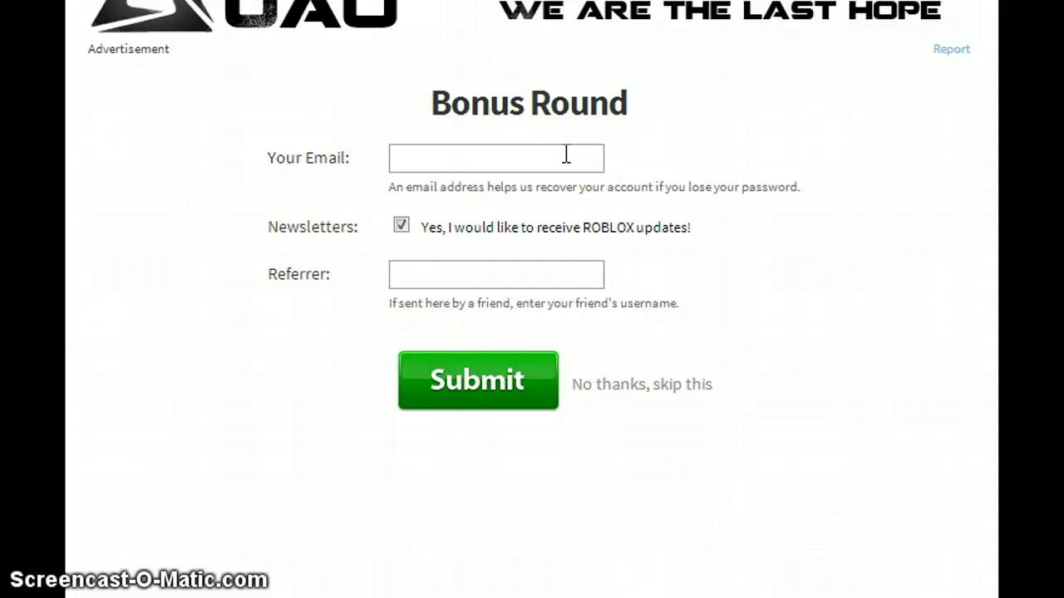
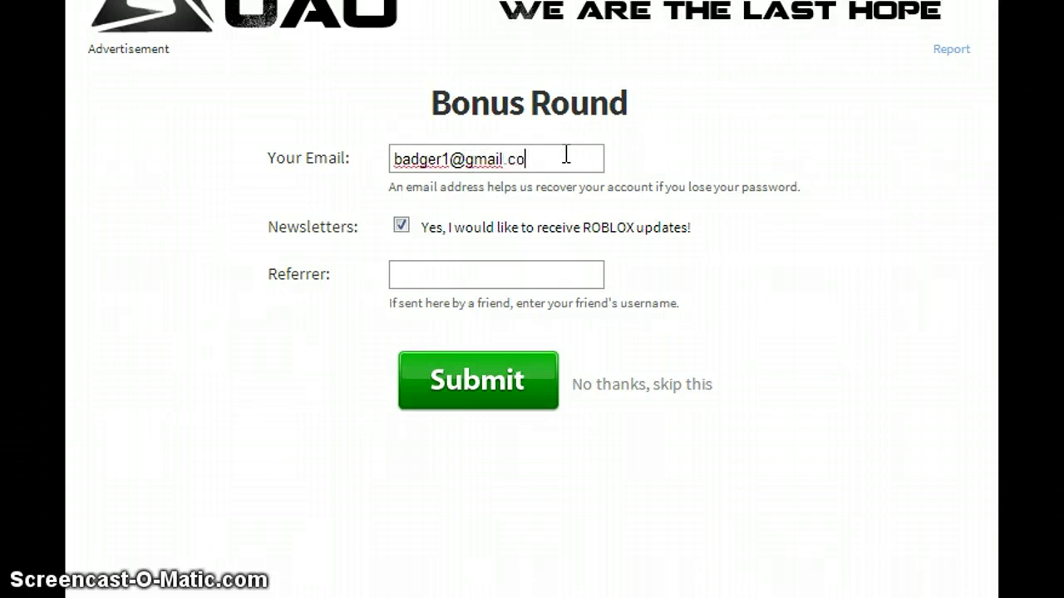
left_click(564, 158)
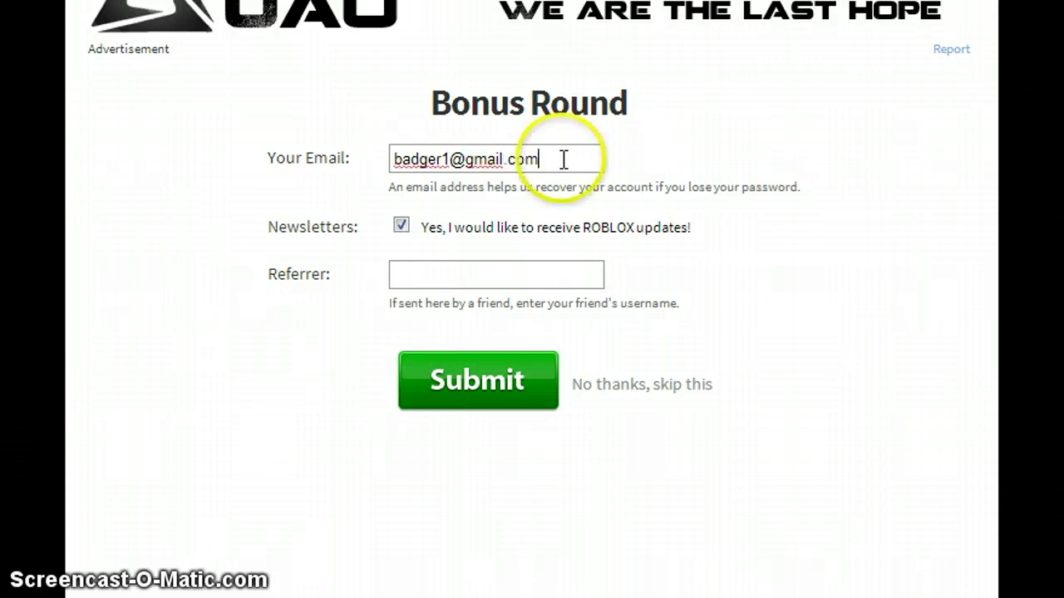
left_click(549, 275)
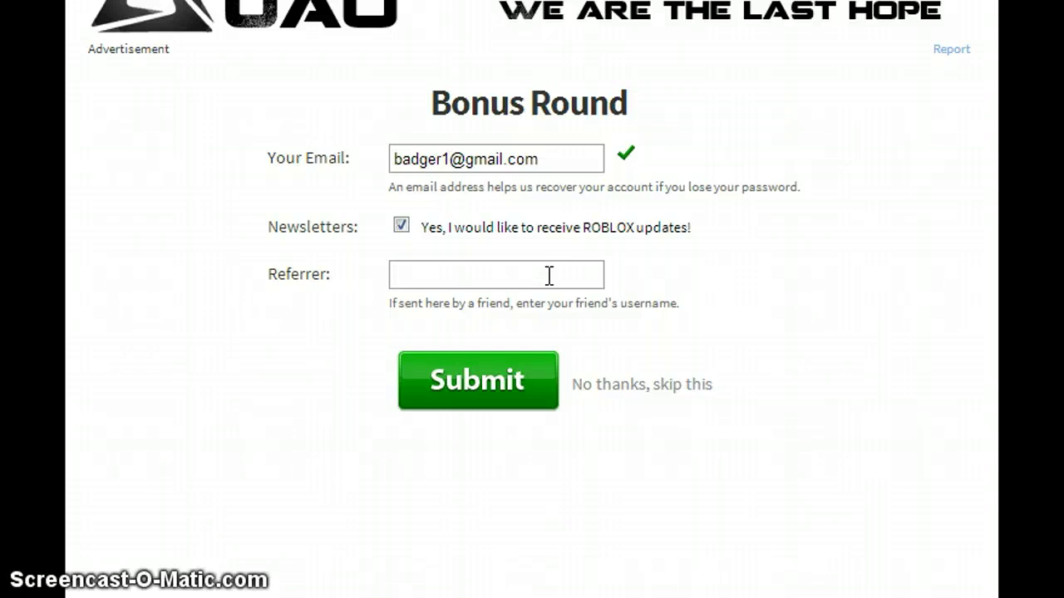
Step: Skip the Bonus Round with 'No thanks, skip this' and let the games page load
left_click(665, 387)
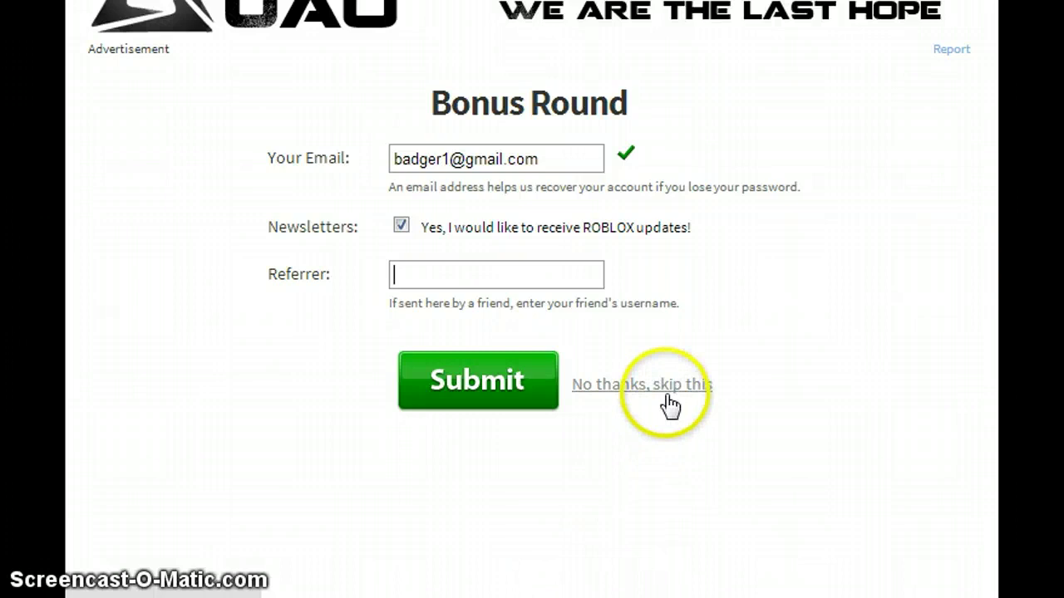
left_click(534, 278)
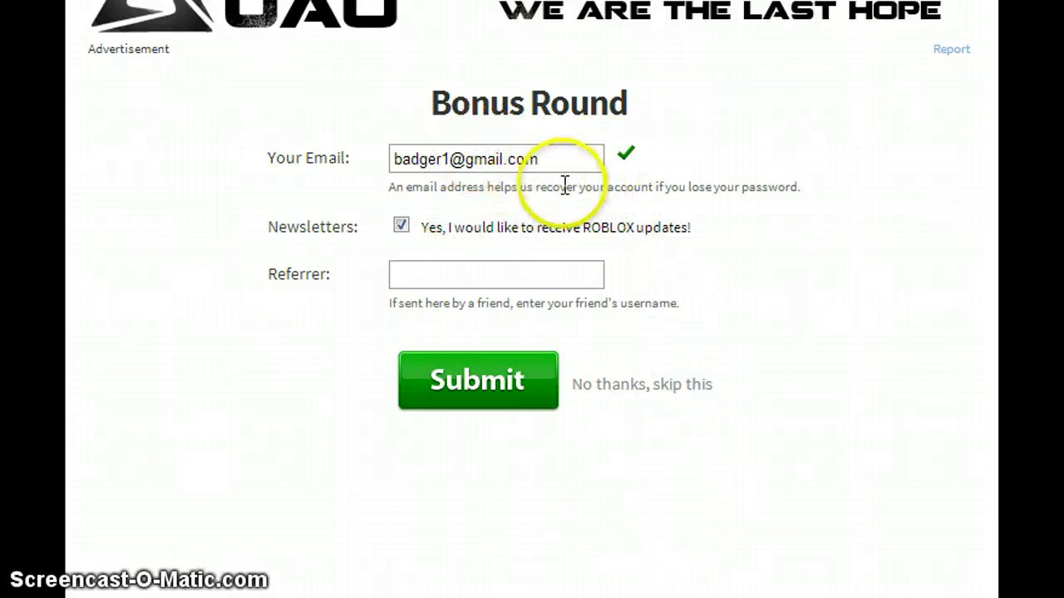
left_click(675, 386)
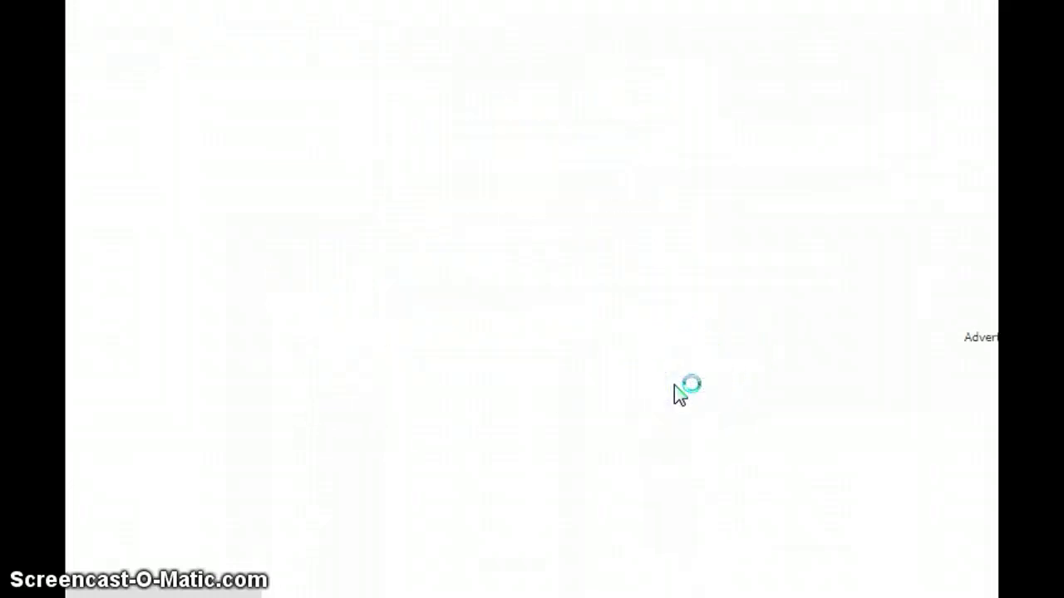